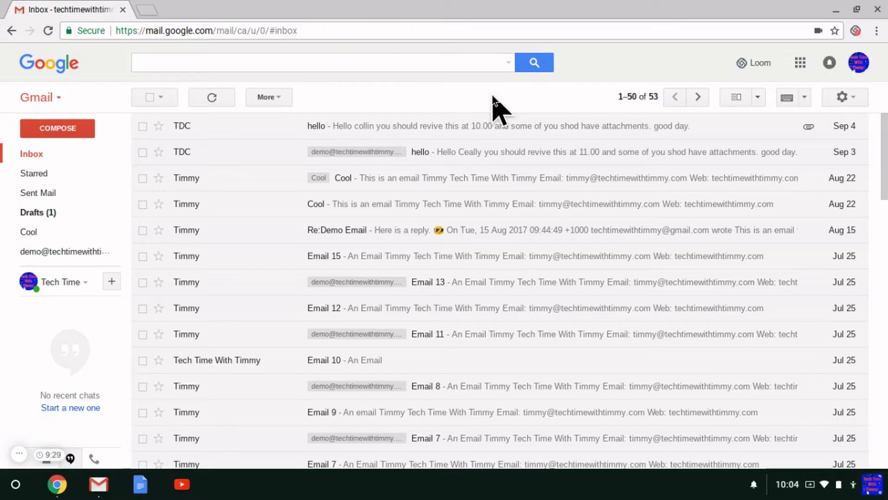
# Open Gmail's full settings at the Labels tab to view label visibility options
pyautogui.click(842, 97)
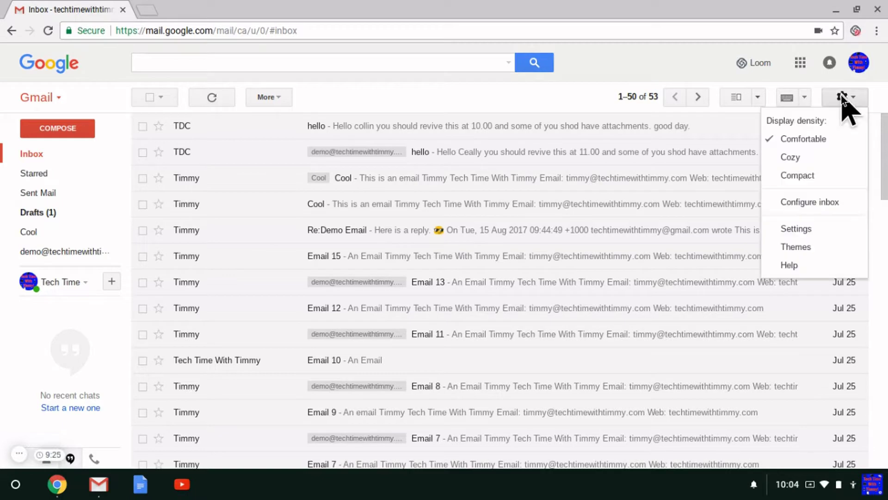
pyautogui.click(814, 230)
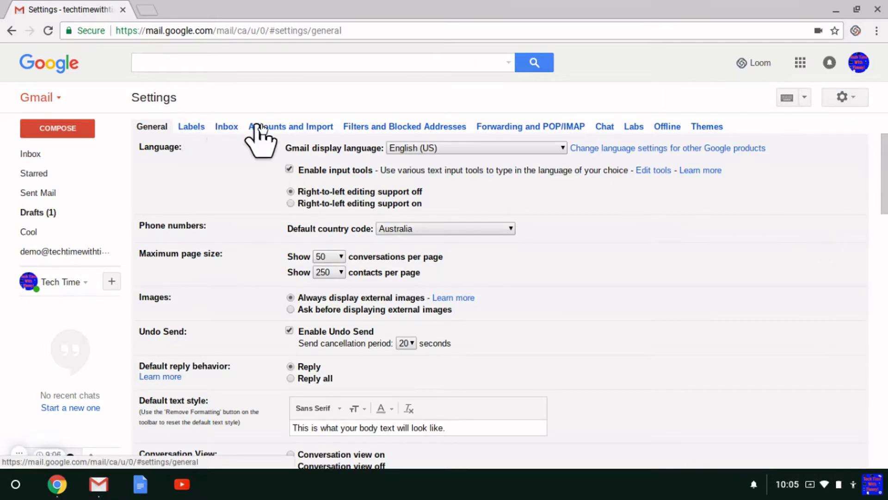
pyautogui.click(189, 126)
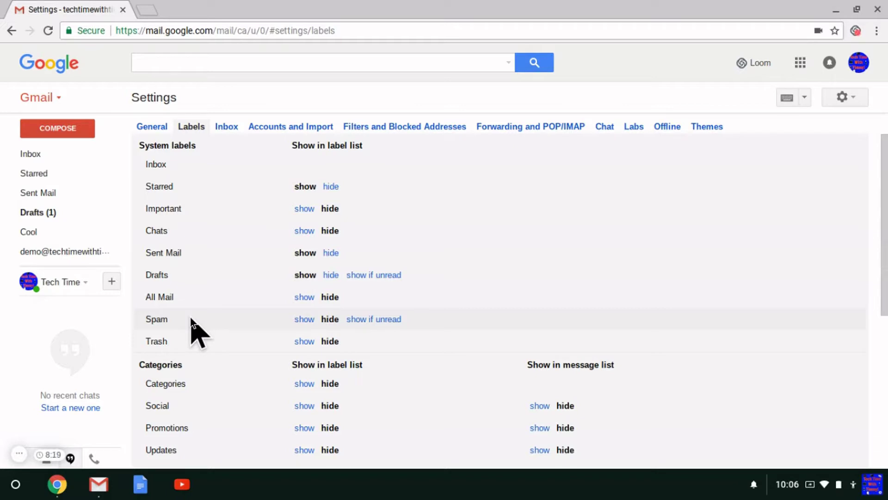
# Set both the Spam and Cool labels to 'show if unread'
pyautogui.click(368, 320)
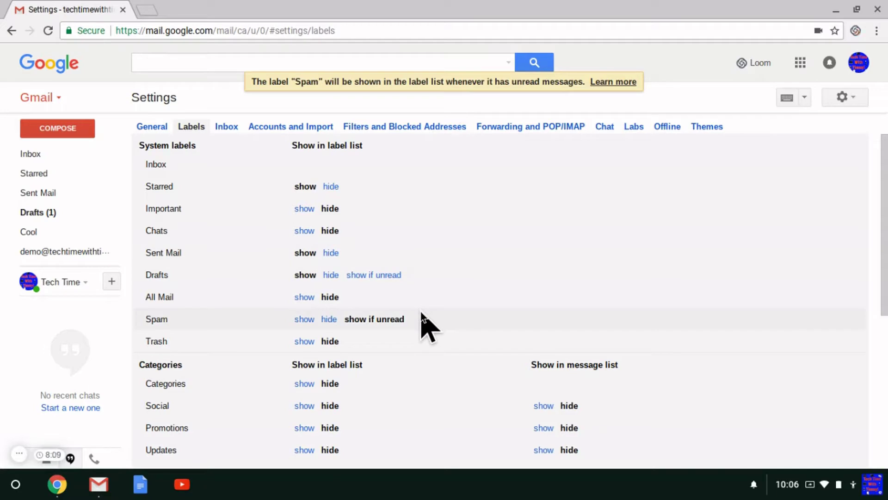
pyautogui.scroll(-1, 421, 317)
pyautogui.scroll(-2, 421, 318)
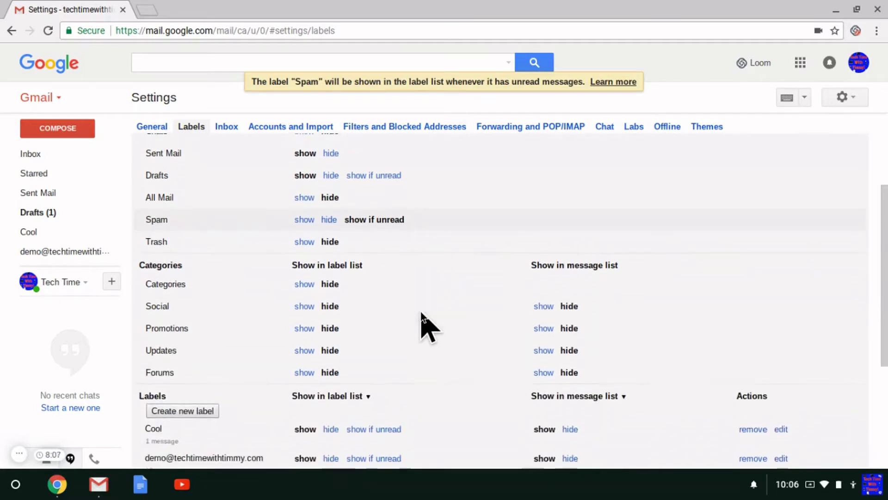
pyautogui.scroll(-1, 422, 318)
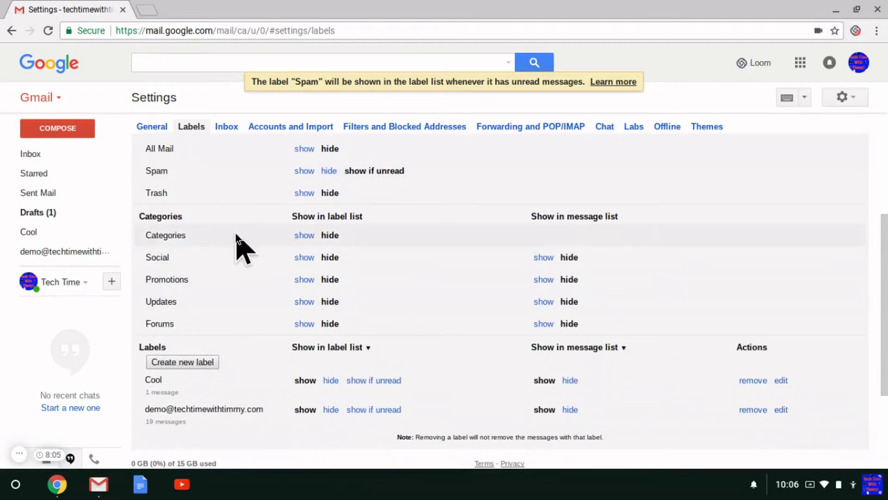
pyautogui.scroll(-2, 311, 306)
pyautogui.scroll(-1, 310, 305)
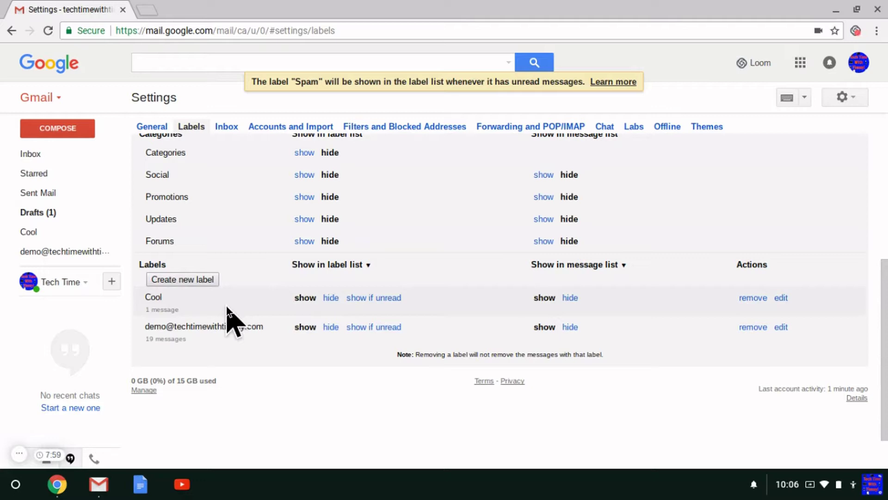
pyautogui.click(368, 299)
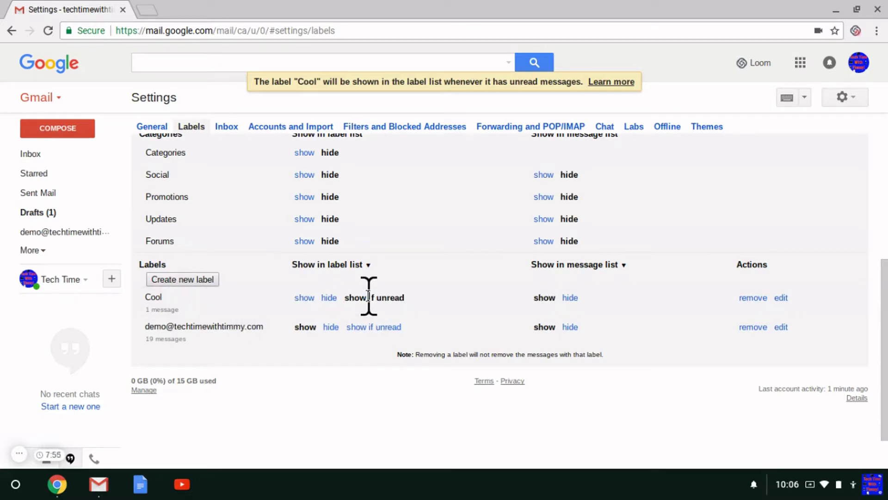
pyautogui.scroll(4, 405, 310)
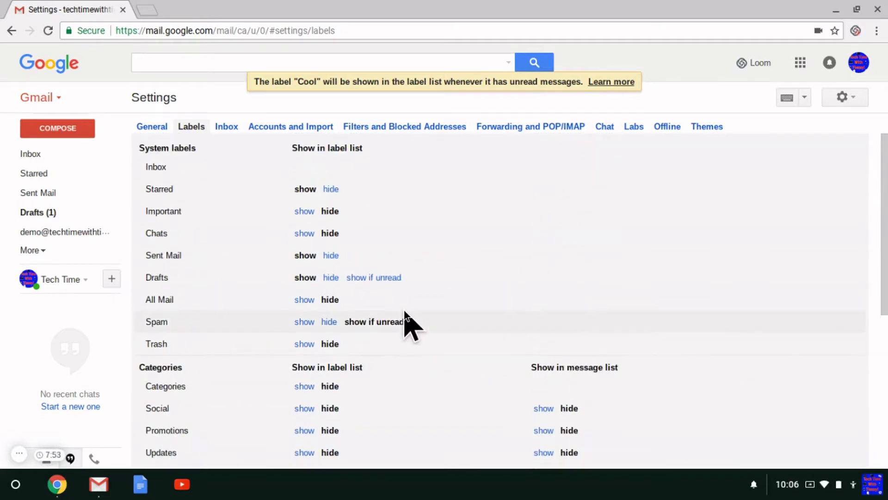
# Return to the inbox and expand More to reveal the hidden labels
pyautogui.click(48, 154)
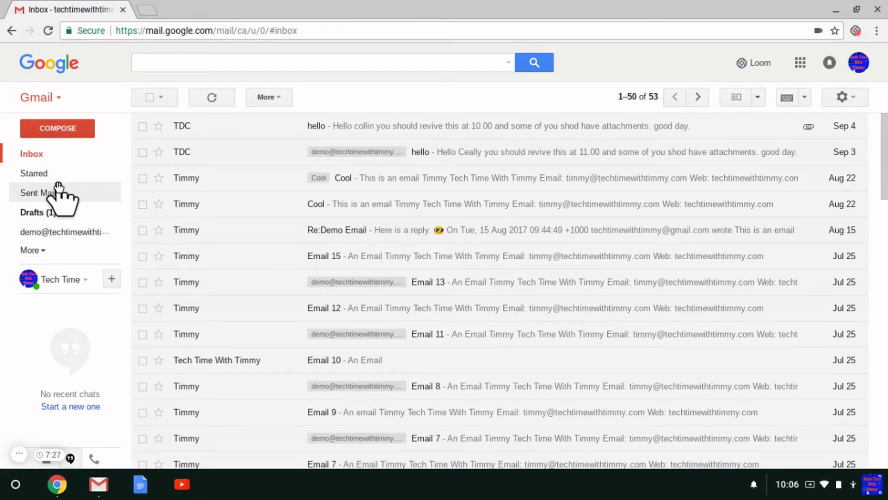
pyautogui.click(40, 251)
pyautogui.scroll(-1, 69, 270)
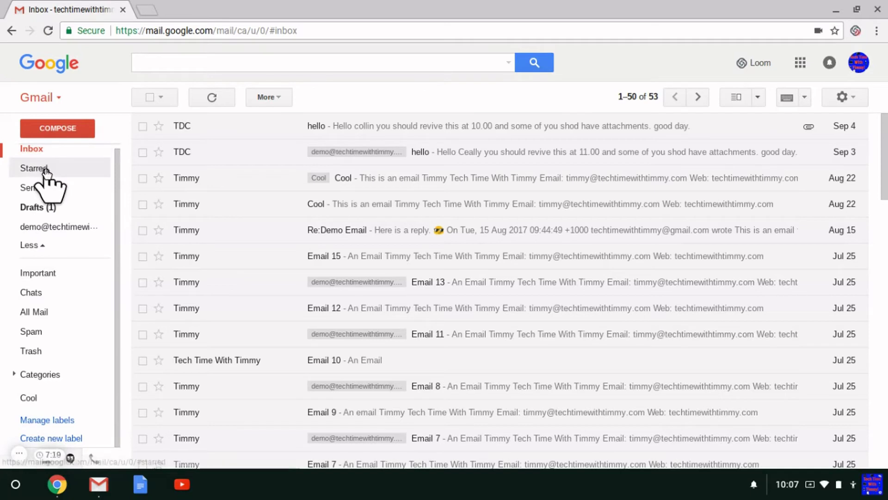
pyautogui.scroll(1, 109, 127)
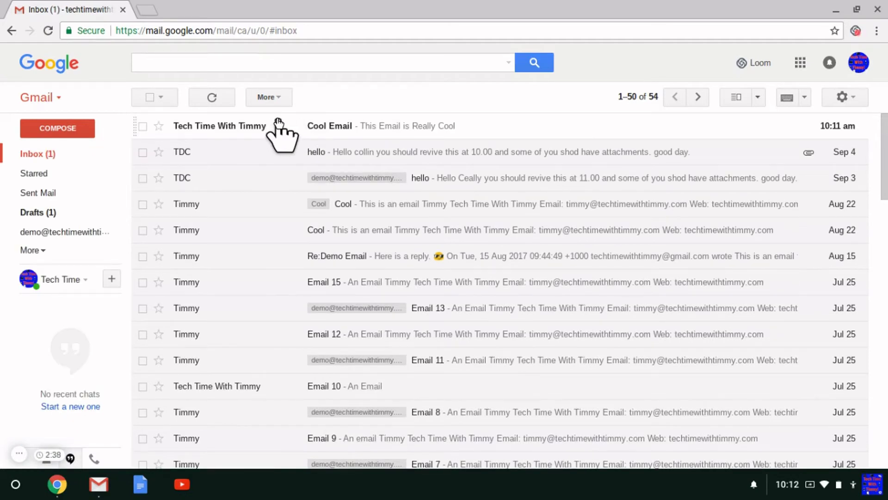
# Move the new Cool Email into the Cool label, then read it from there
pyautogui.moveTo(277, 125); pyautogui.dragTo(67, 261)
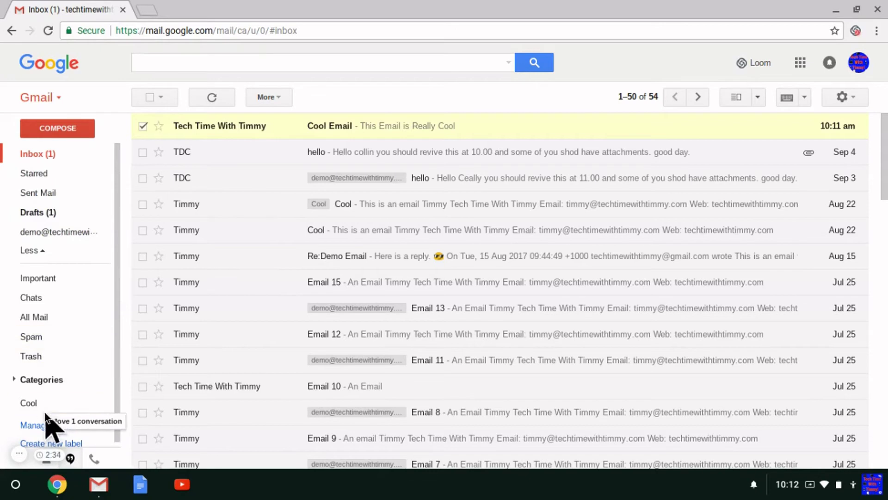
pyautogui.moveTo(68, 261); pyautogui.dragTo(36, 400)
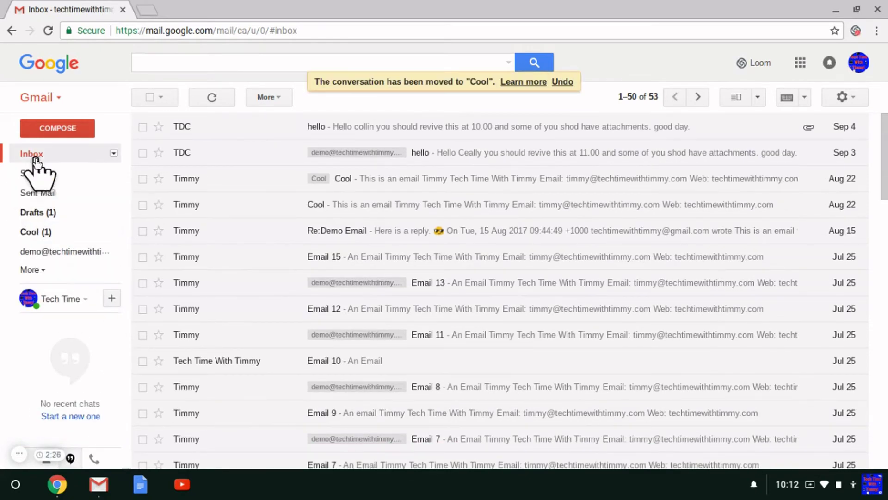
pyautogui.moveTo(33, 270)
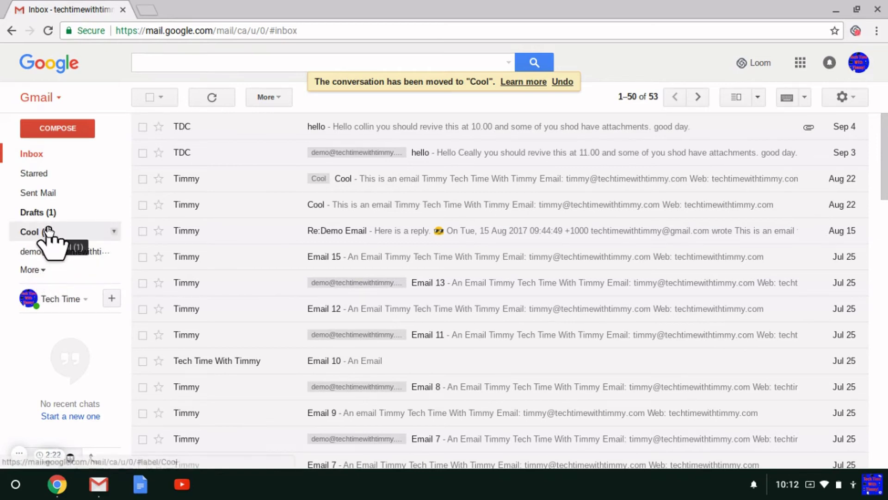
pyautogui.click(29, 233)
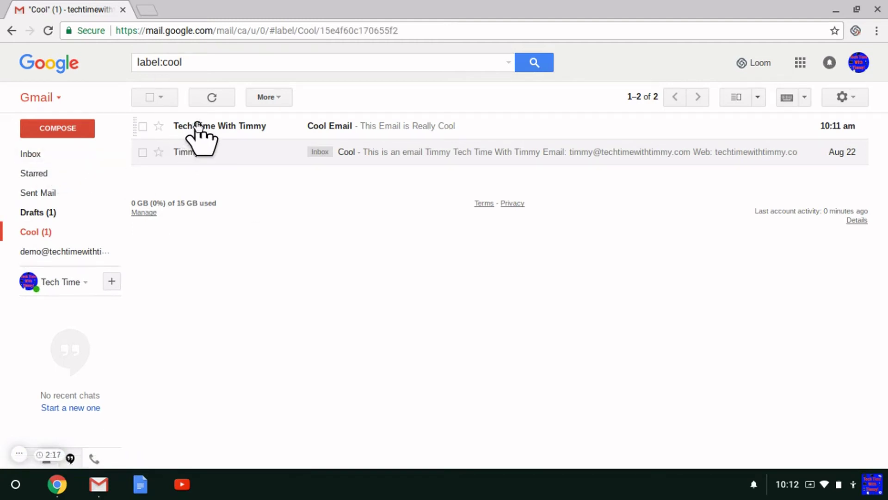
pyautogui.click(164, 98)
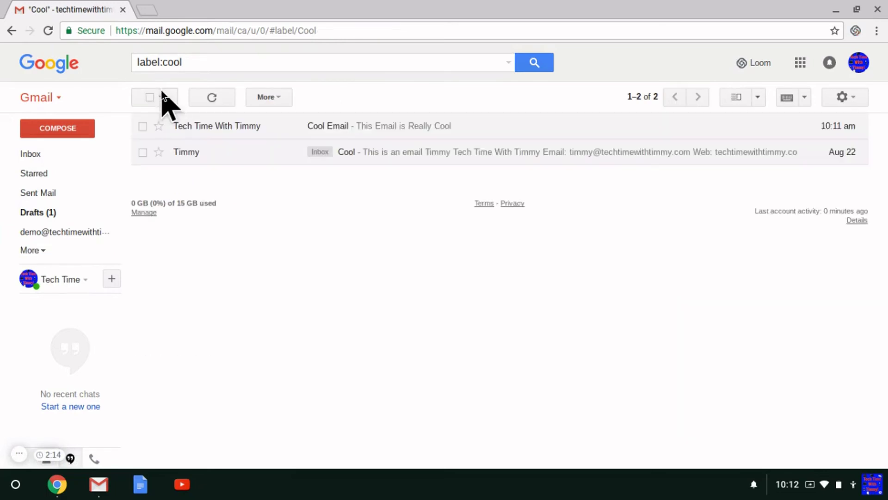